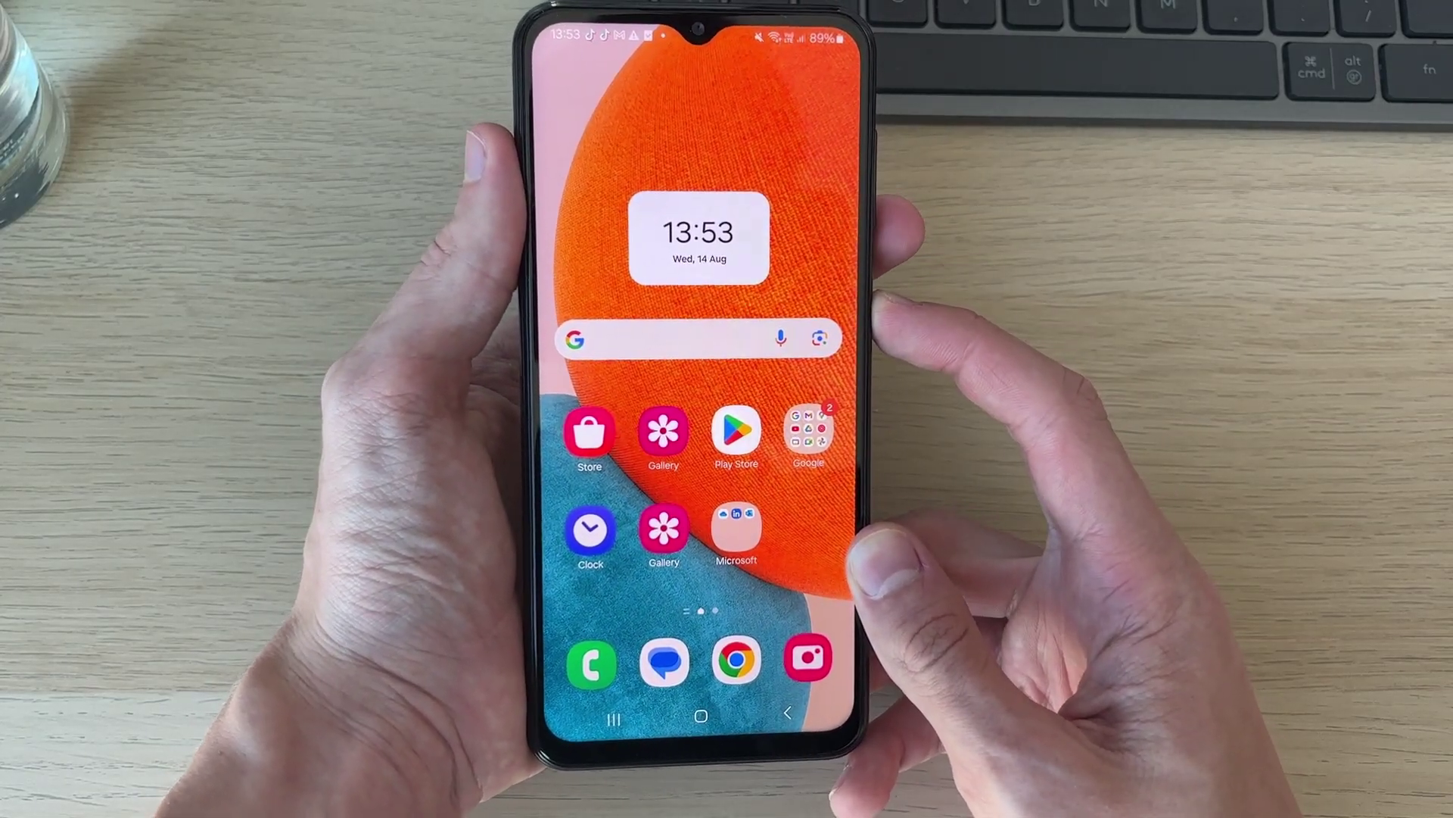
Restart the phone from the power menu via the side button.
key(XF86PowerOff)
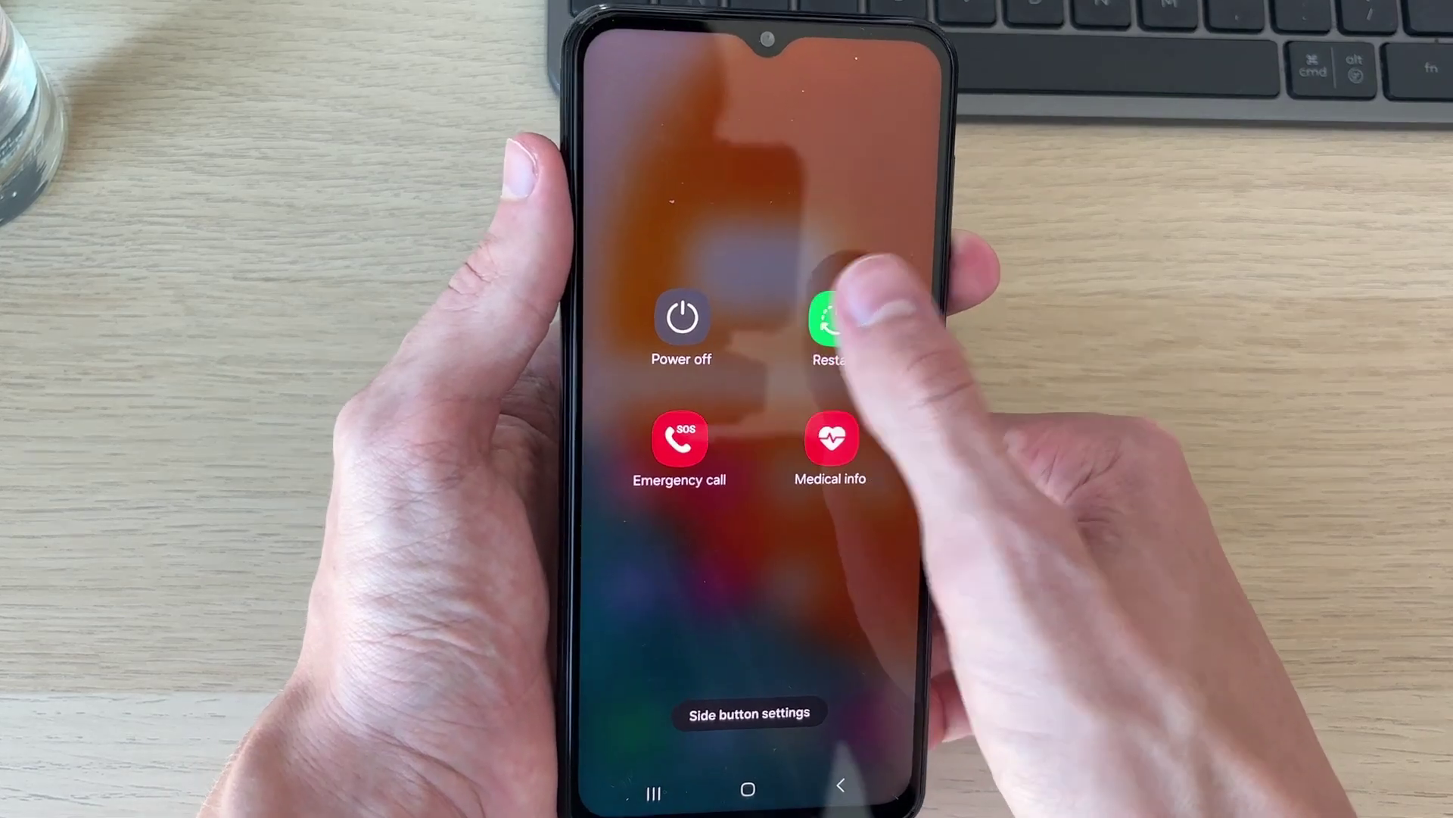
click(825, 331)
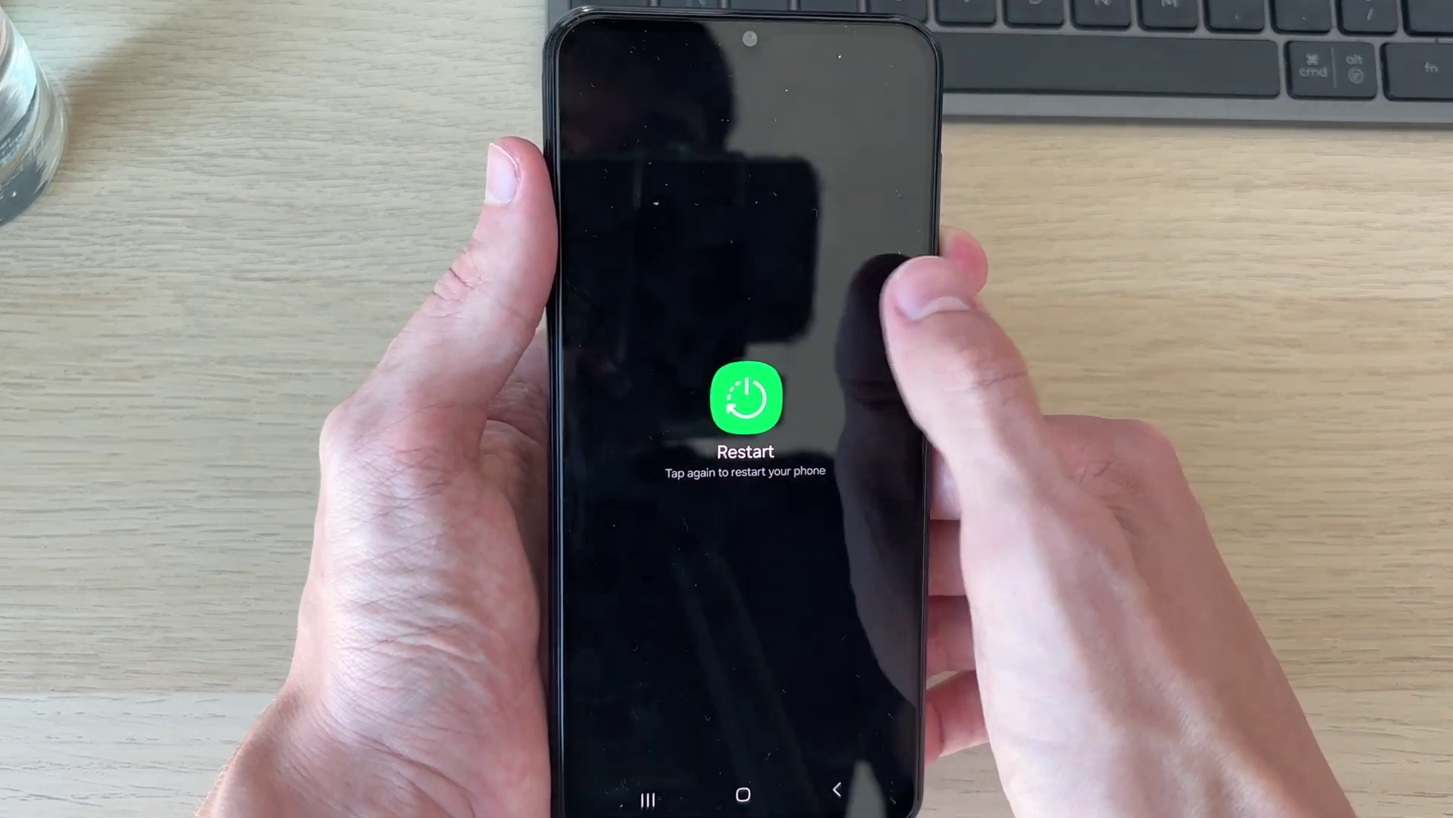